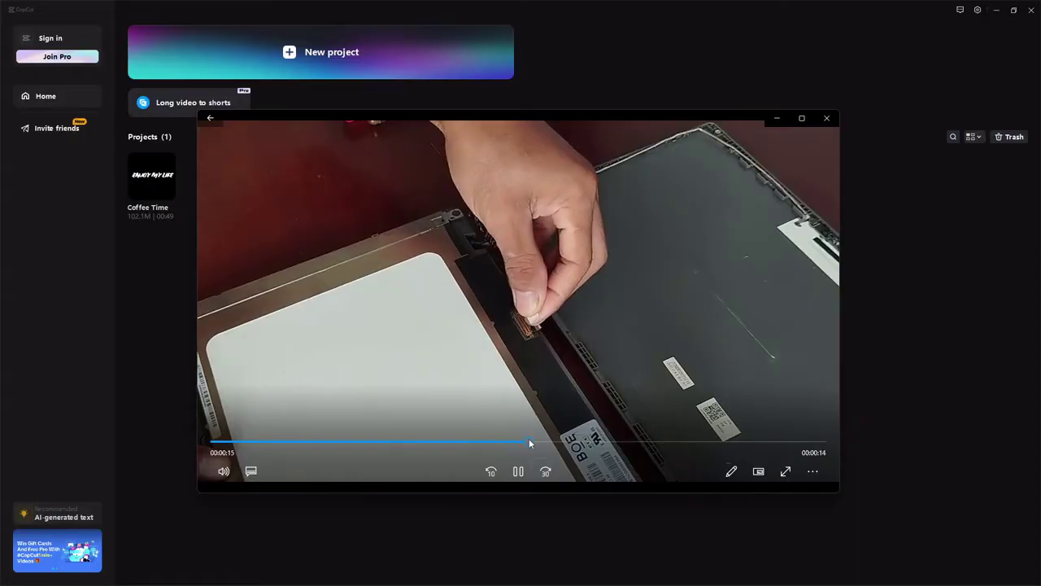
# - Preview the cable clip up to the connection at about 21s, pause, and minimize Media Player
pyautogui.moveTo(528, 438)
pyautogui.mouseDown()
pyautogui.moveTo(387, 437)
pyautogui.moveTo(656, 441)
pyautogui.mouseUp()
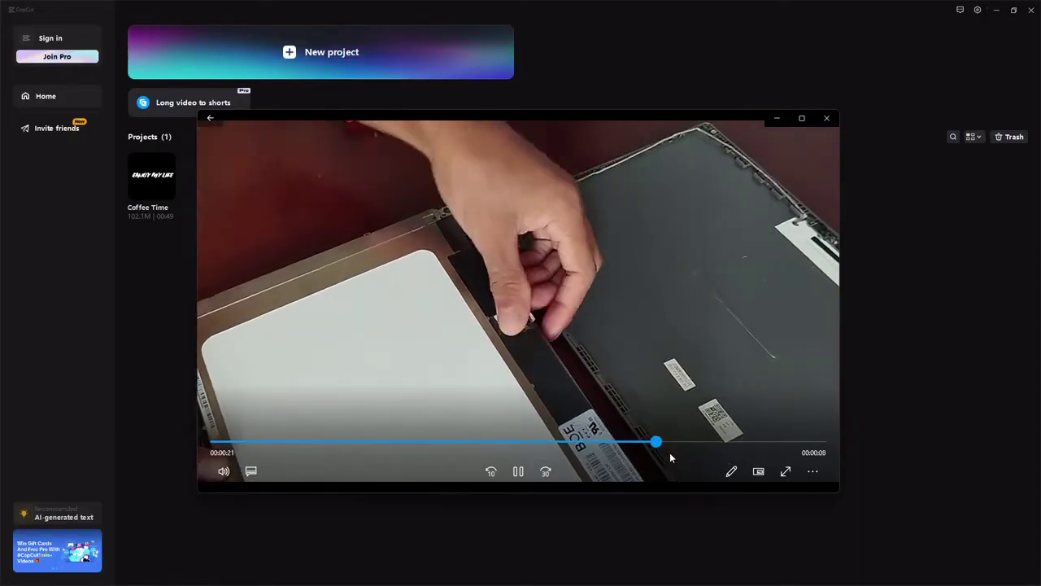
pyautogui.click(518, 470)
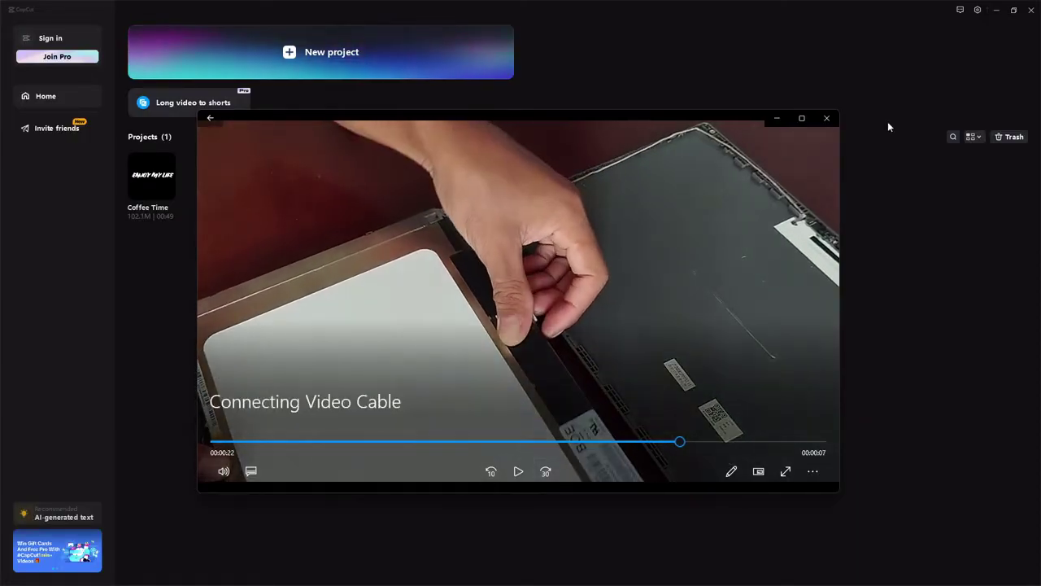
pyautogui.click(776, 119)
# - Change the project name in the Details panel from 0402 to 'Trimming' and save
pyautogui.press('super+d')
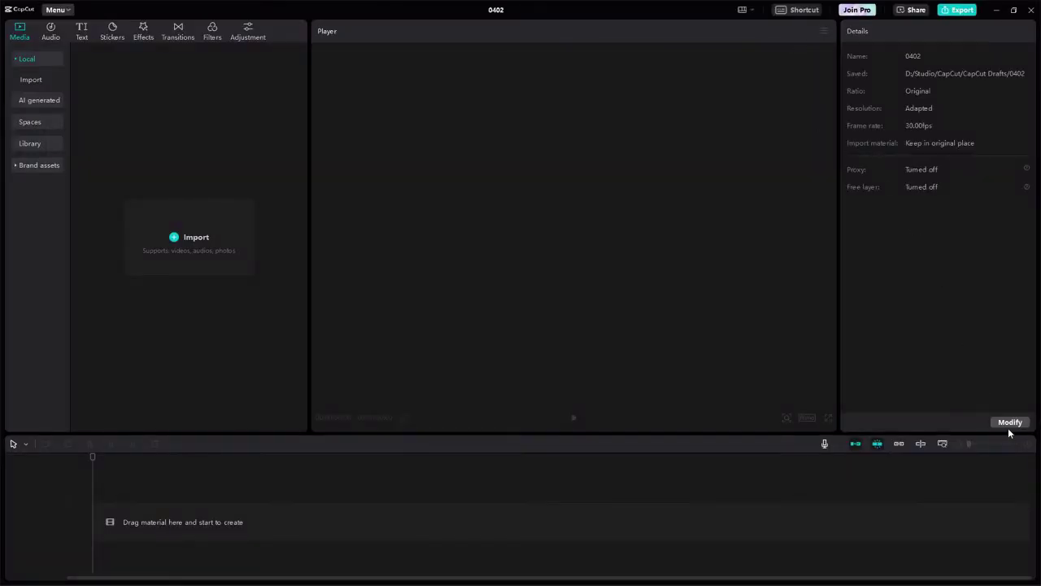
pyautogui.click(1008, 424)
pyautogui.doubleClick(483, 156)
pyautogui.write('Trimming')
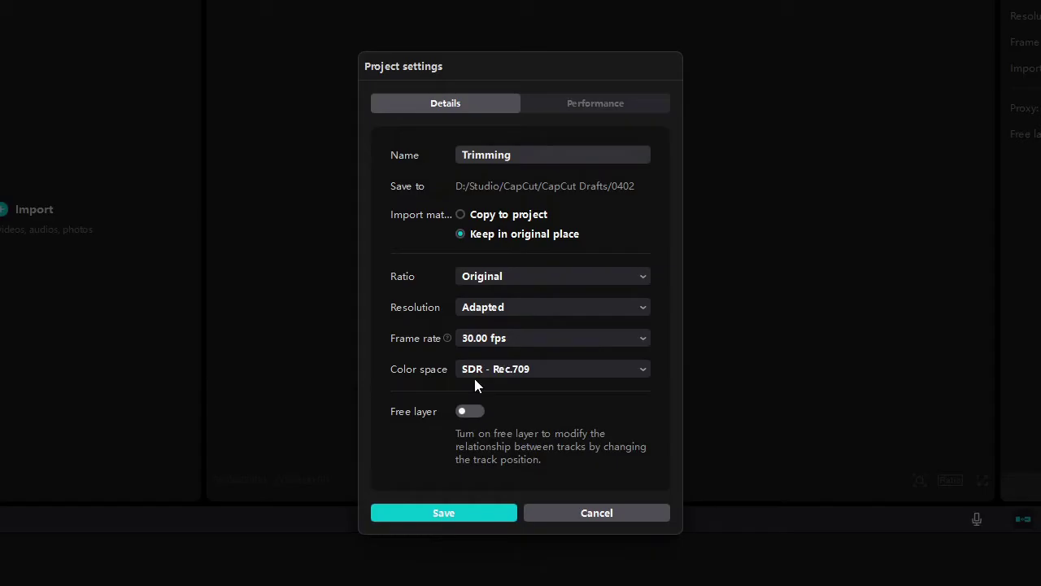
pyautogui.click(444, 514)
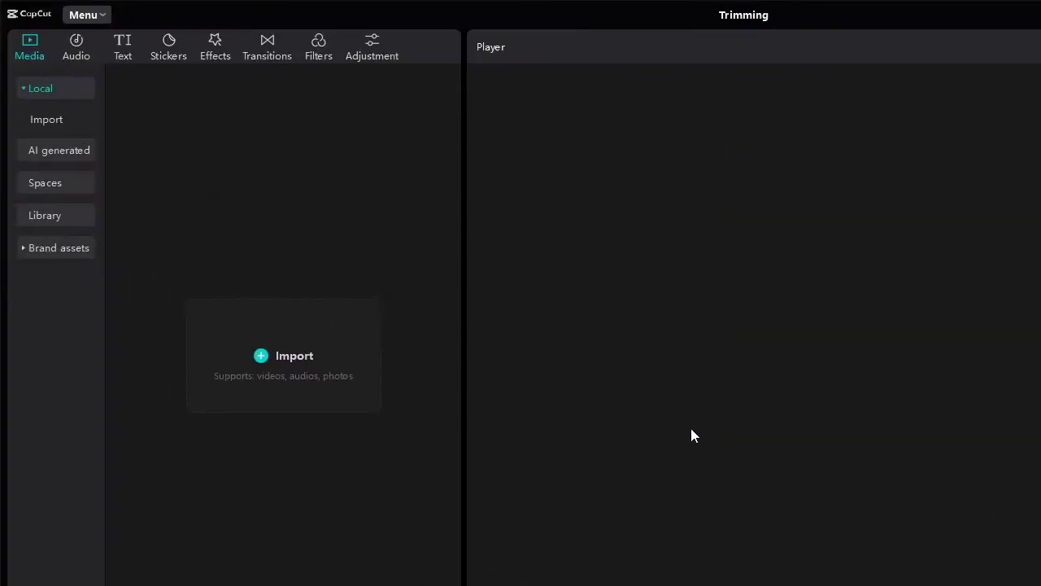
# - Drag the Connecting Video Cable clip and Pray mp3 from the Medias folder into CapCut's Media panel
pyautogui.click(42, 89)
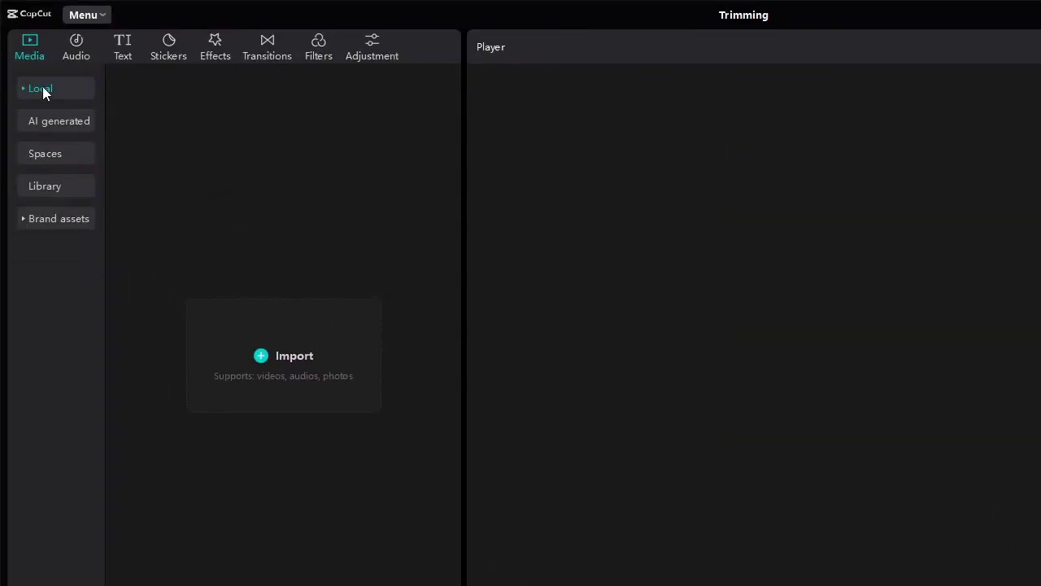
pyautogui.click(196, 236)
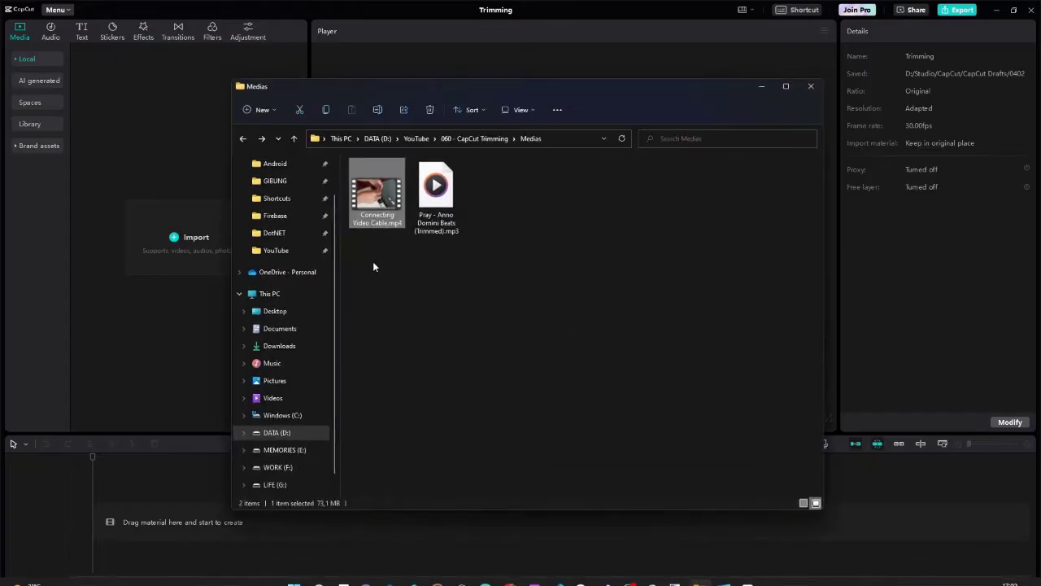
pyautogui.moveTo(370, 253); pyautogui.dragTo(469, 207)
pyautogui.moveTo(382, 196); pyautogui.dragTo(138, 167)
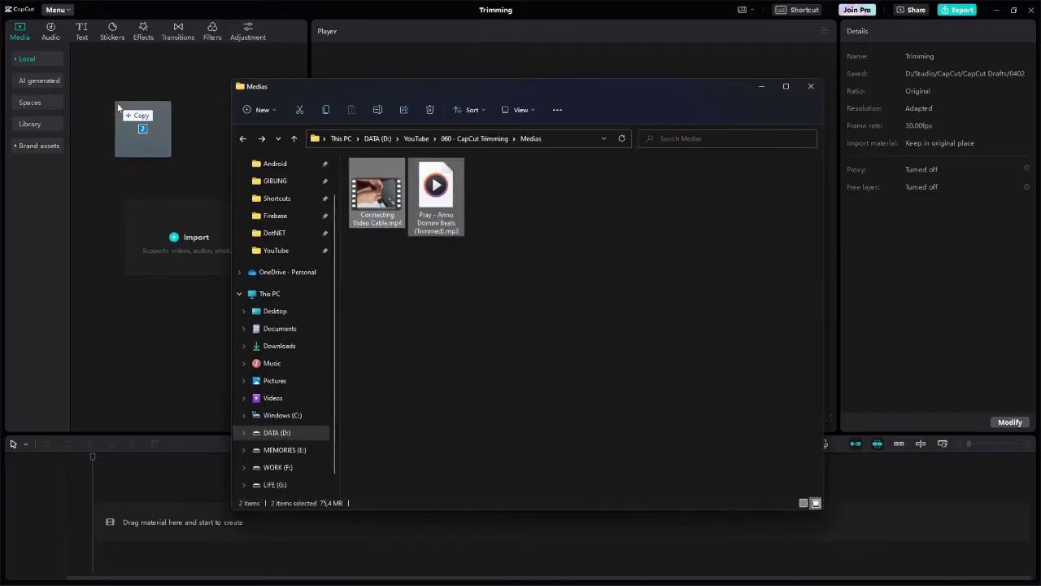
pyautogui.click(122, 173)
pyautogui.moveTo(109, 127)
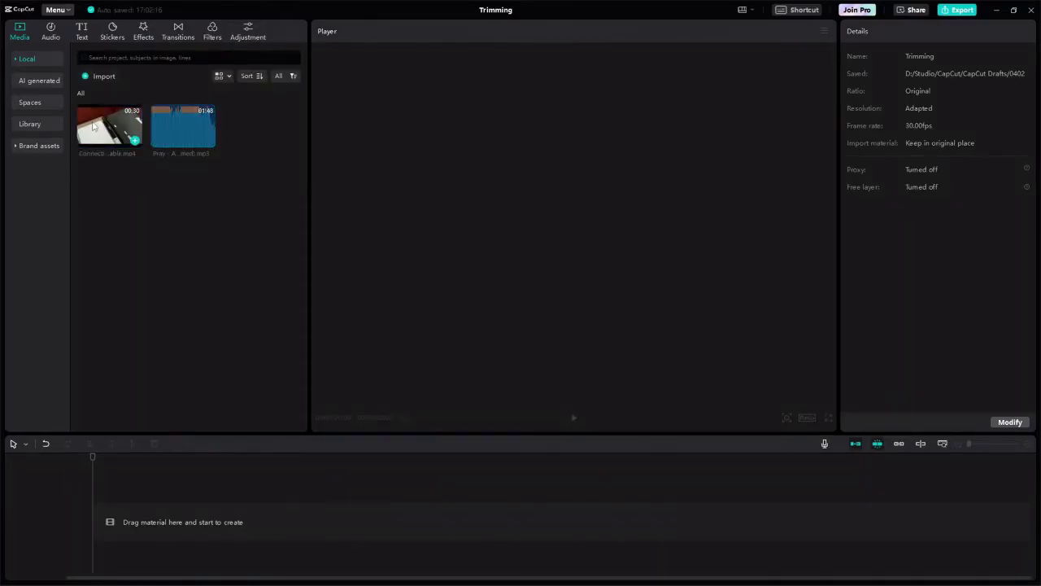
# - Put the Connecting Video Cable clip on the timeline and preview it around 21–24 seconds
pyautogui.moveTo(93, 126); pyautogui.dragTo(117, 525)
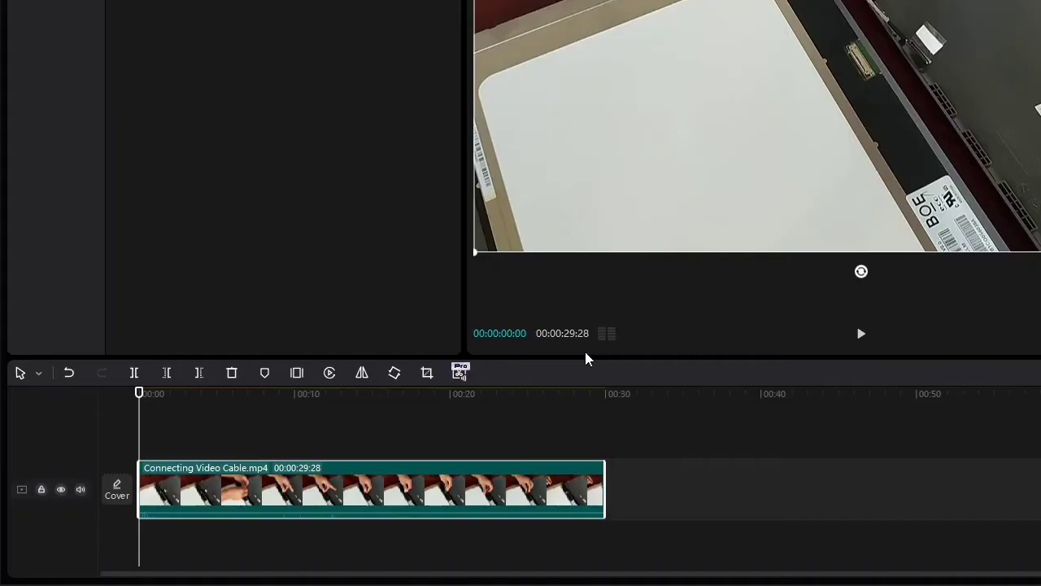
pyautogui.click(471, 397)
pyautogui.click(519, 401)
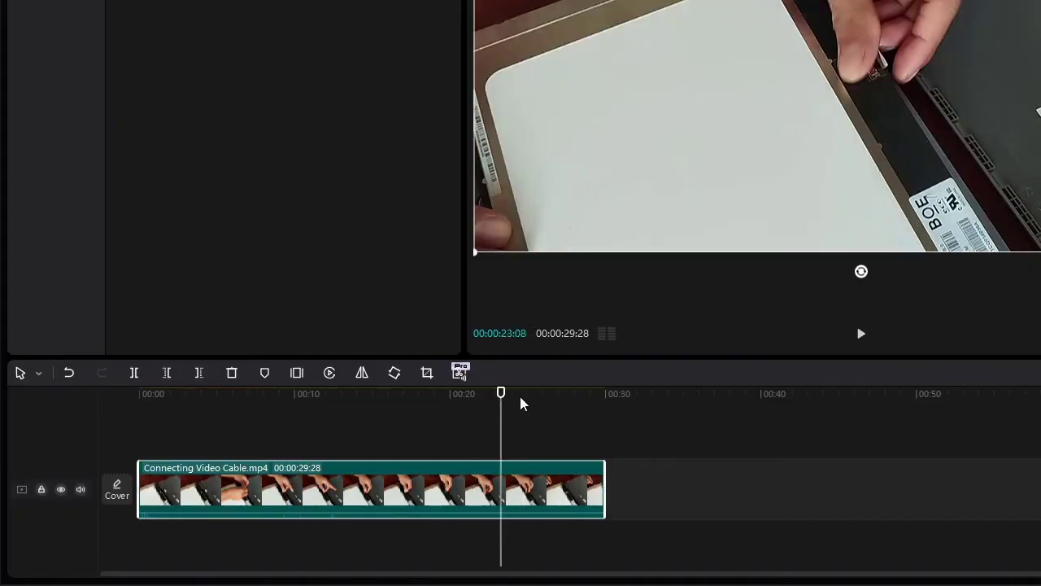
pyautogui.click(525, 398)
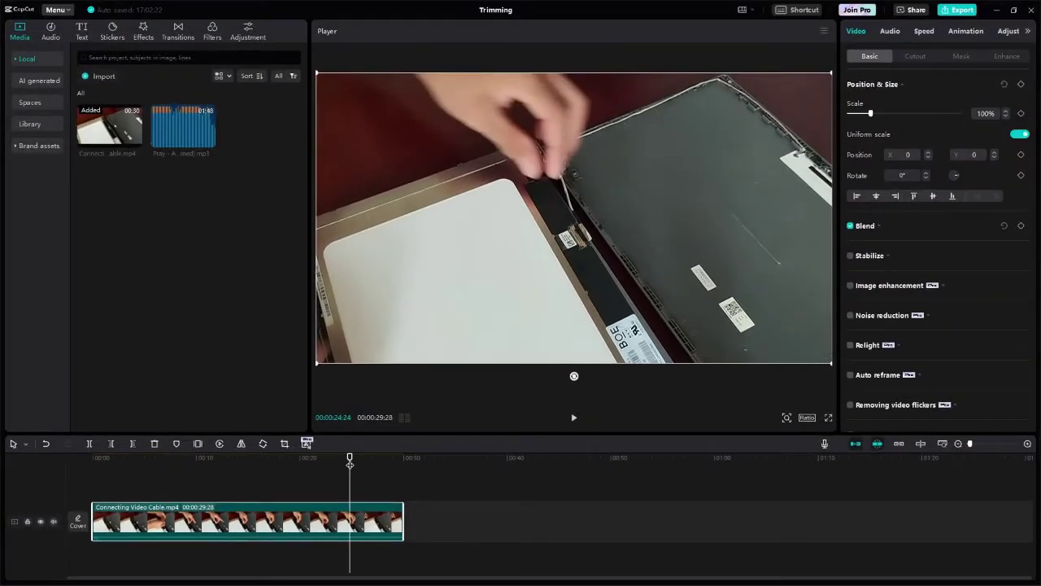
# - Zoom the timeline to fit the whole cable clip and park the playhead near 23 seconds
pyautogui.click(140, 460)
pyautogui.moveTo(129, 461)
pyautogui.mouseDown()
pyautogui.moveTo(157, 464)
pyautogui.moveTo(149, 466)
pyautogui.mouseUp()
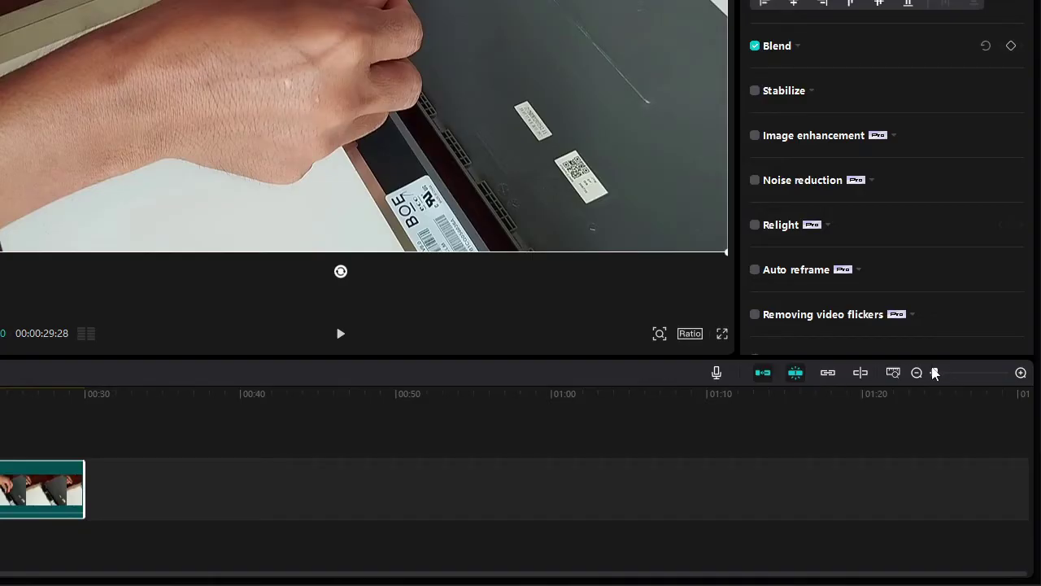
pyautogui.moveTo(935, 373)
pyautogui.mouseDown()
pyautogui.moveTo(978, 373)
pyautogui.moveTo(963, 372)
pyautogui.mouseUp()
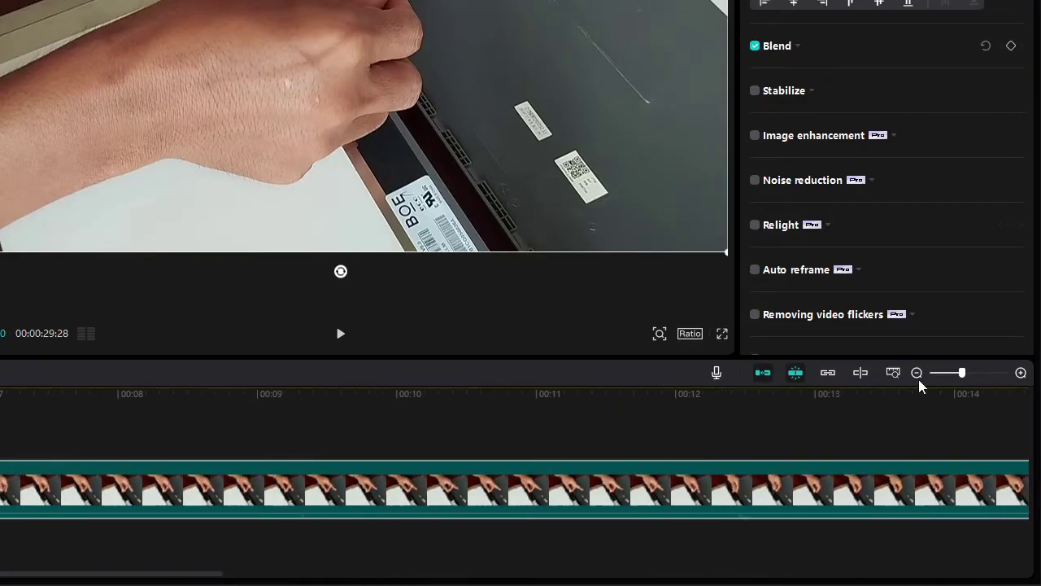
pyautogui.click(896, 373)
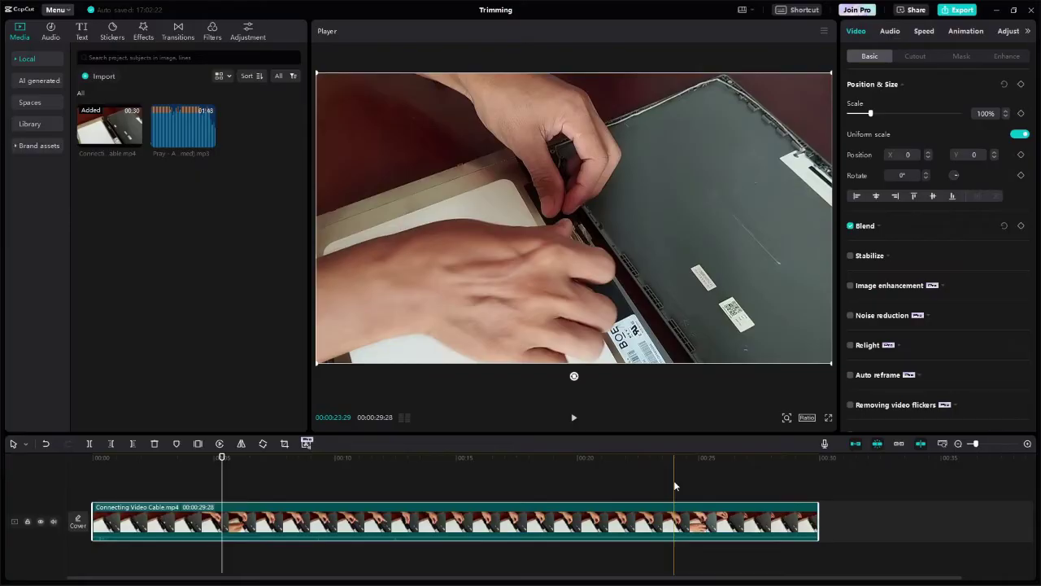
pyautogui.click(674, 486)
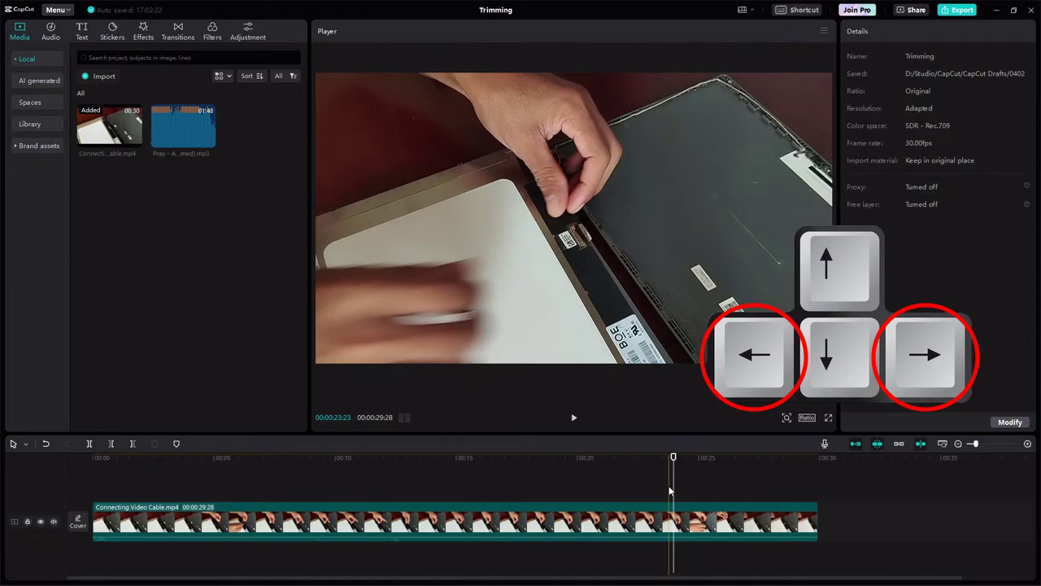
# - Step frame by frame from about 23s to 00:00:23:27, where the cable is pressed home
pyautogui.click(669, 490)
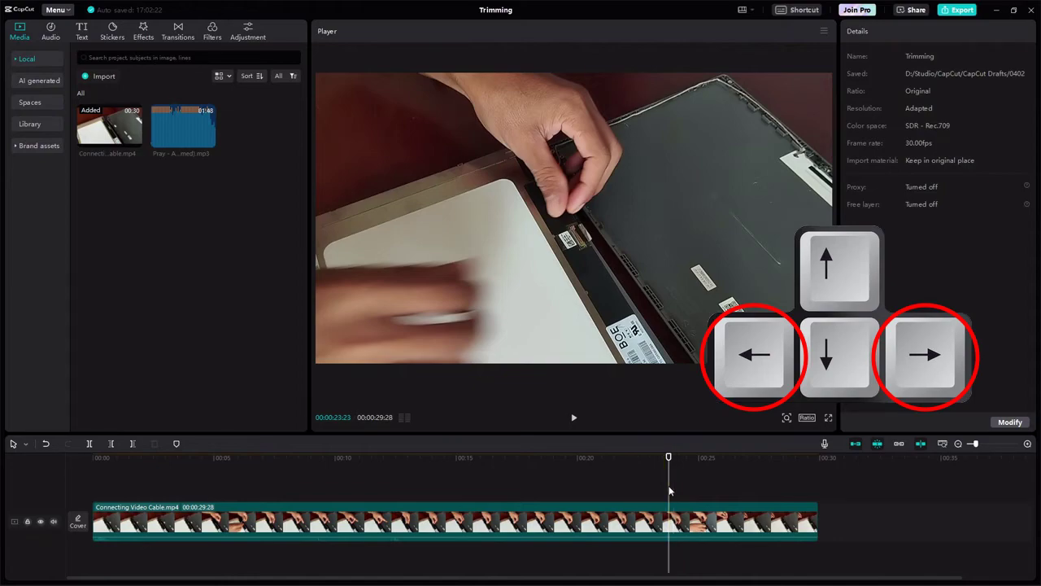
pyautogui.press('Right')
pyautogui.press('Right')
pyautogui.press('Right')
pyautogui.press('Right')
pyautogui.press('Right')
pyautogui.press('Right')
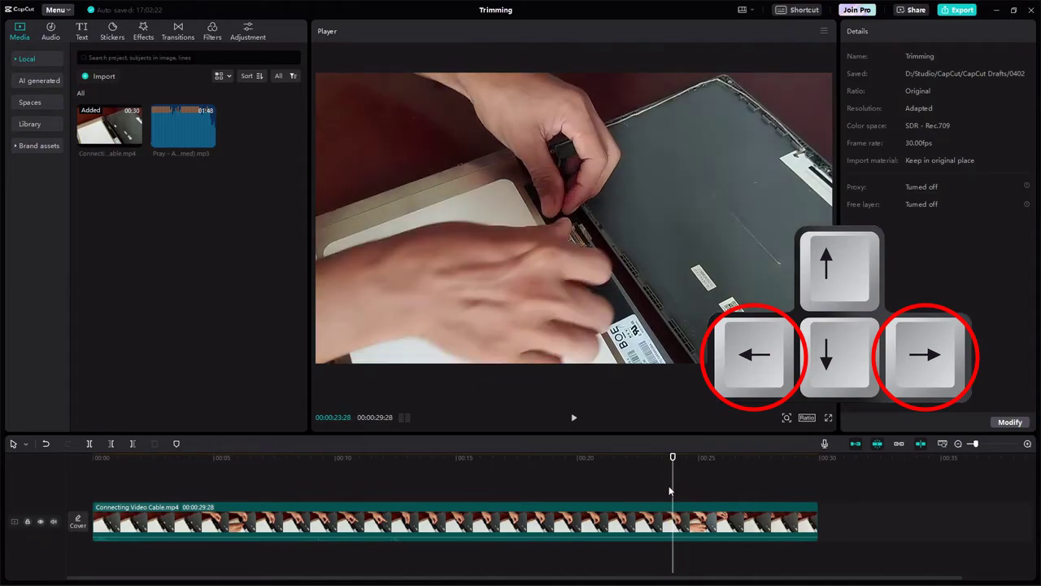
pyautogui.press('Right')
pyautogui.press('Left')
pyautogui.press('Left')
pyautogui.press('Left')
pyautogui.press('Left')
pyautogui.press('Left')
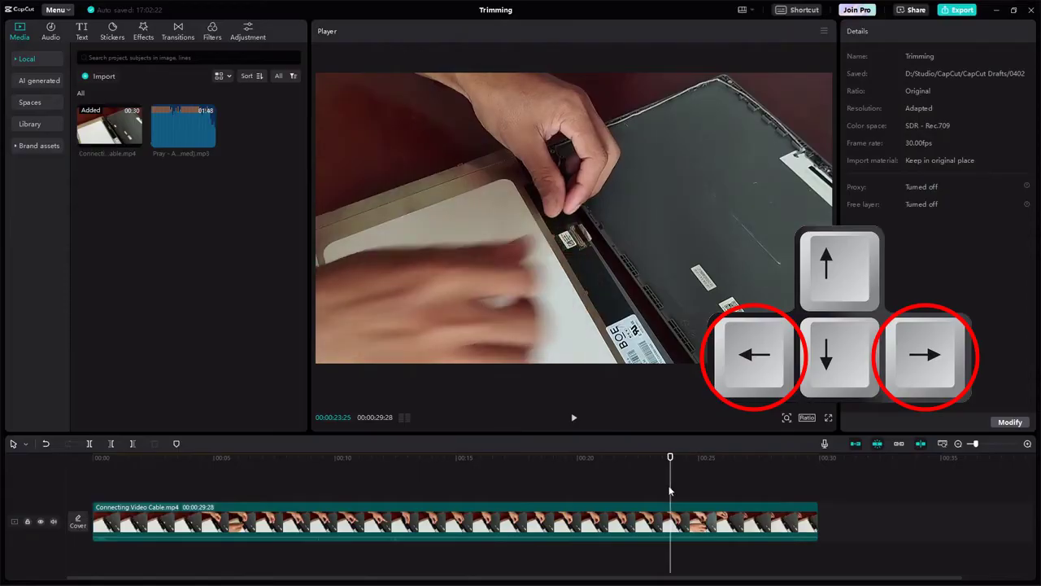
pyautogui.press('Left')
pyautogui.press('Right')
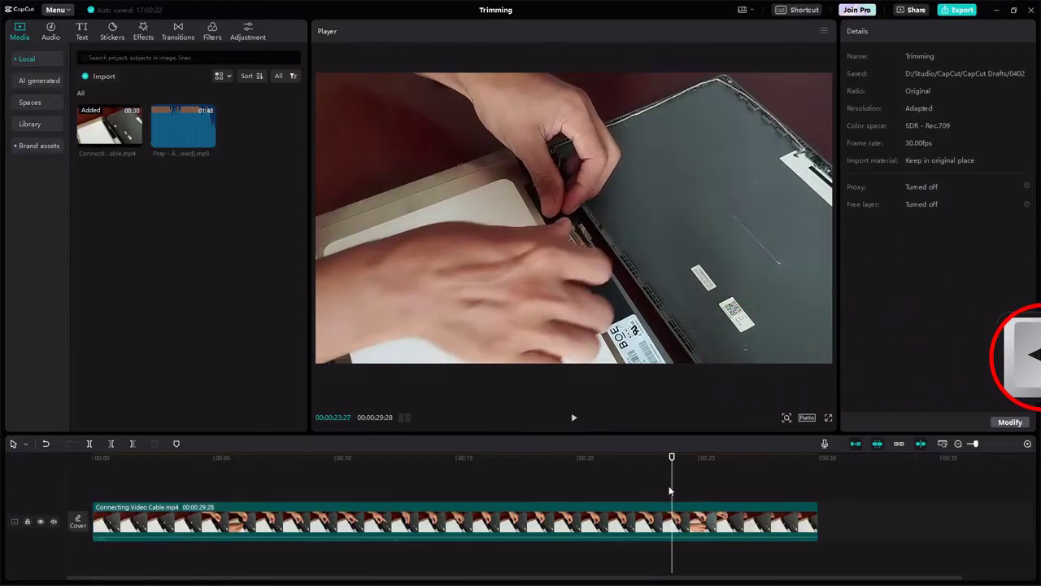
pyautogui.press('Right')
pyautogui.press('Right')
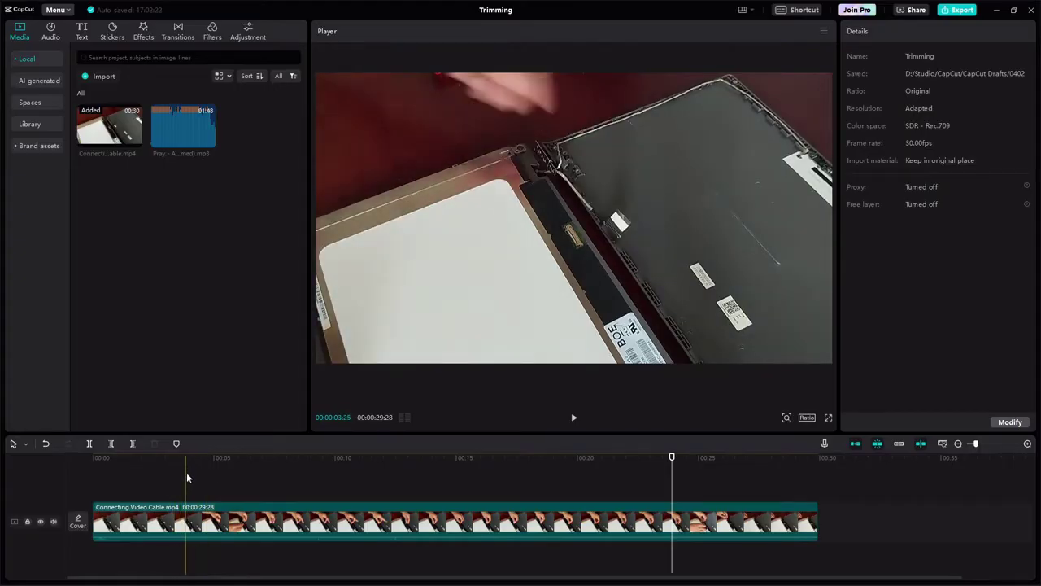
pyautogui.click(185, 462)
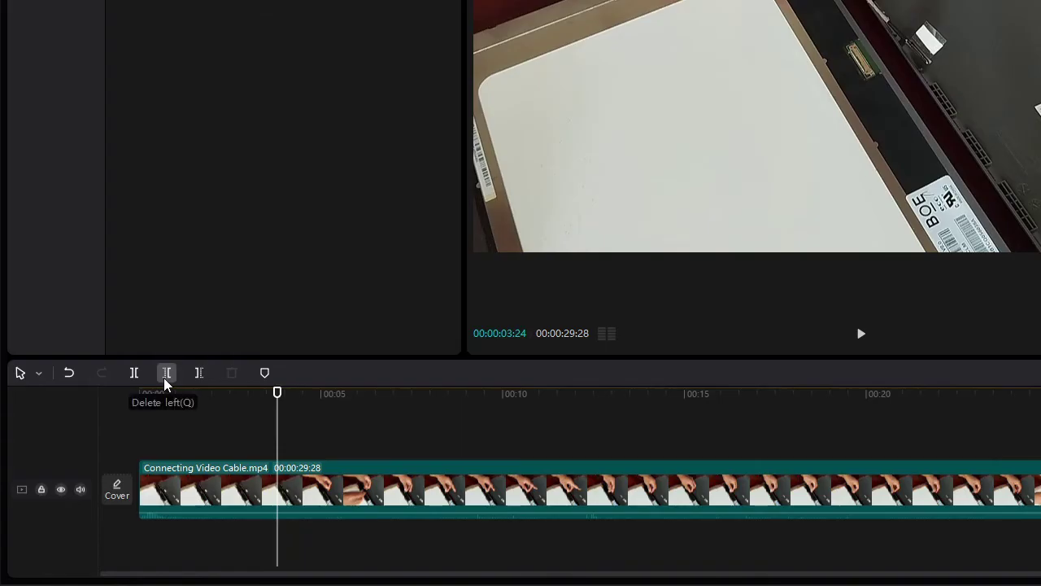
pyautogui.click(166, 372)
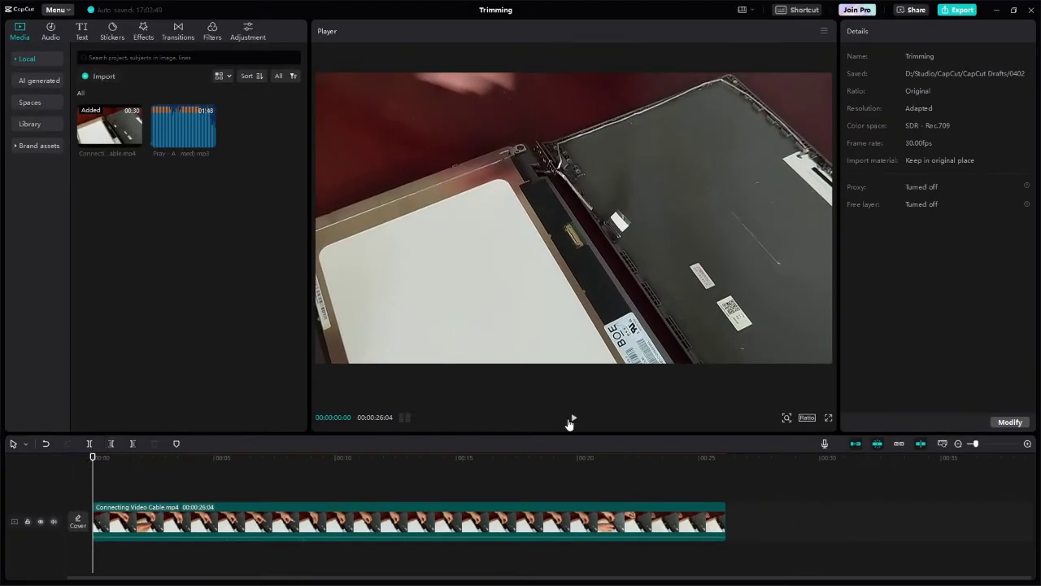
pyautogui.click(573, 418)
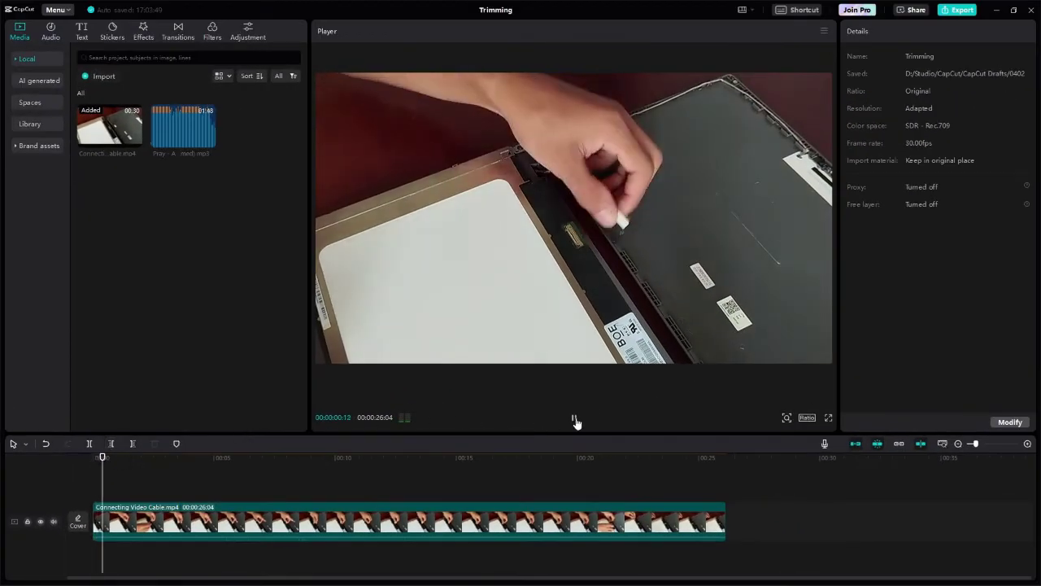
pyautogui.click(574, 418)
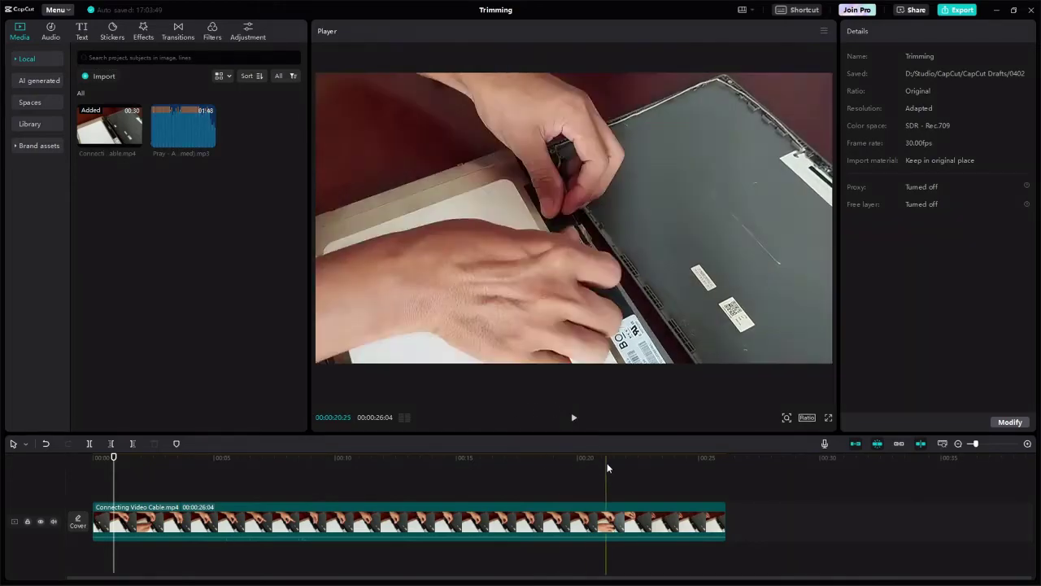
# - Trim the cable clip's tail at 00:00:22:19, then preview the footage around 4–7 seconds
pyautogui.click(641, 473)
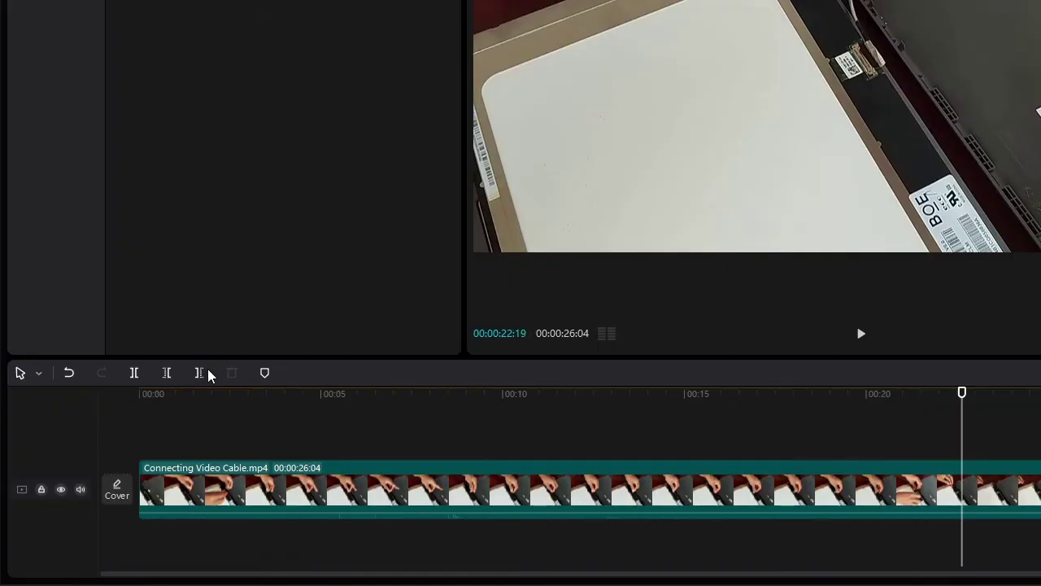
pyautogui.click(199, 373)
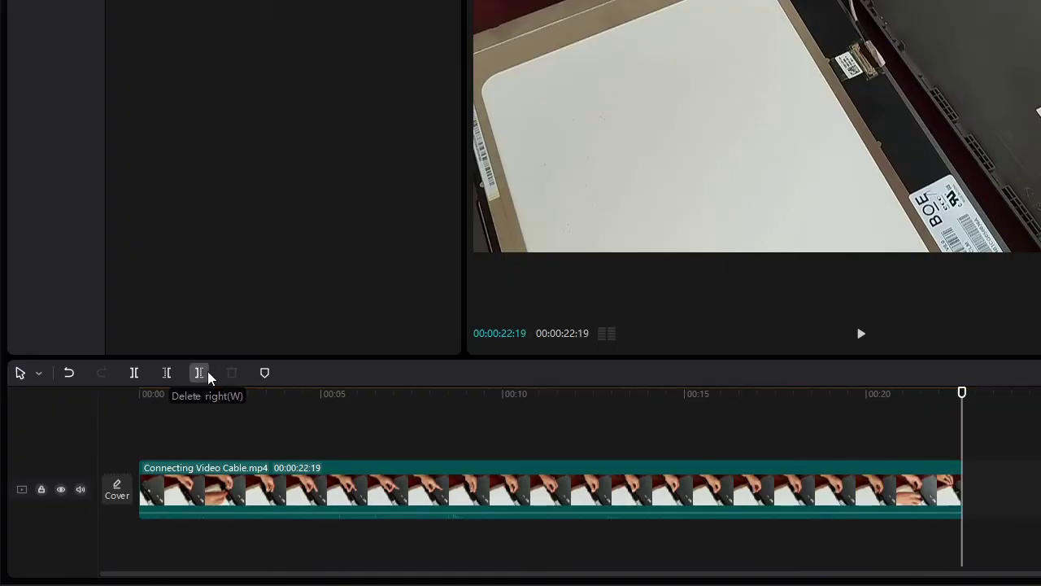
pyautogui.click(316, 432)
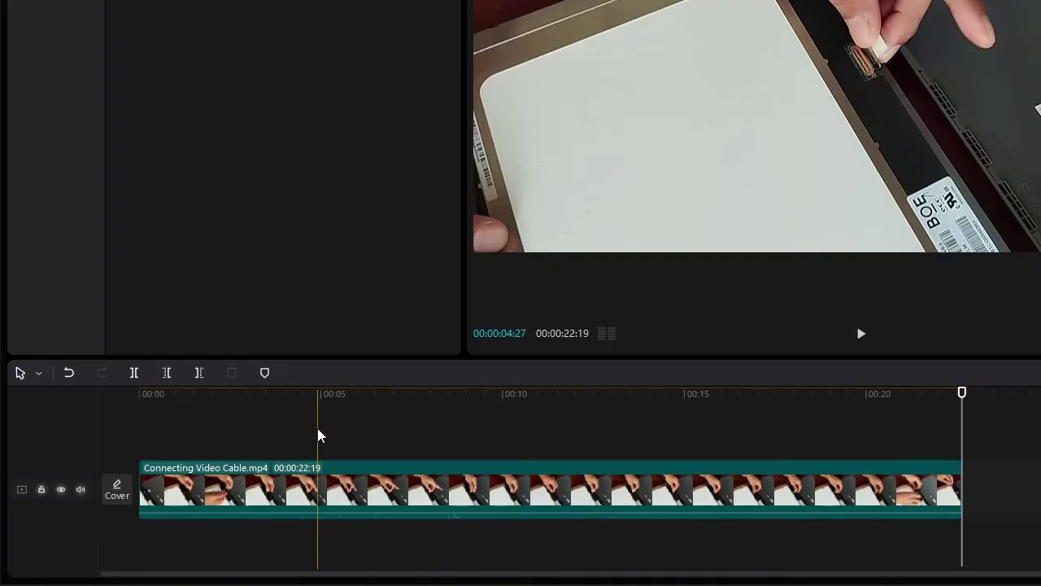
pyautogui.moveTo(317, 436); pyautogui.dragTo(395, 431)
pyautogui.click(398, 483)
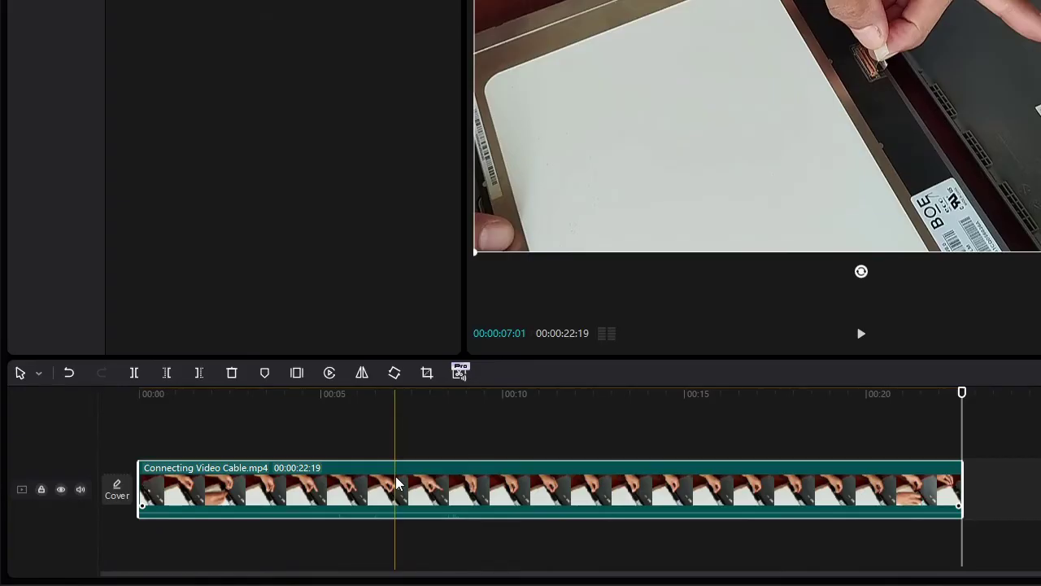
pyautogui.moveTo(325, 443); pyautogui.dragTo(333, 444)
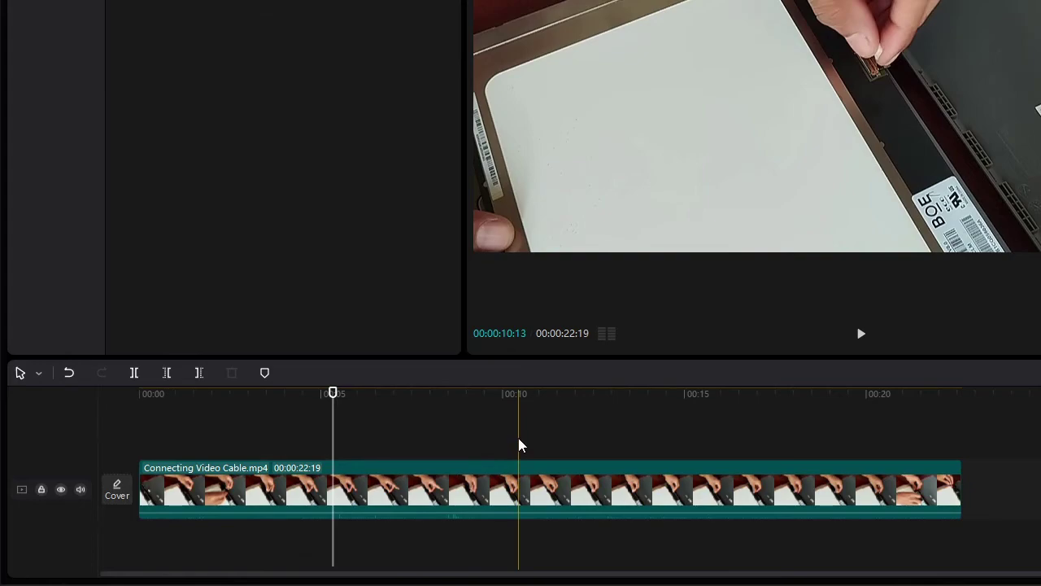
# - Split the cable clip at 00:00:04:29 into 4:29 and 17:20 pieces
pyautogui.click(321, 420)
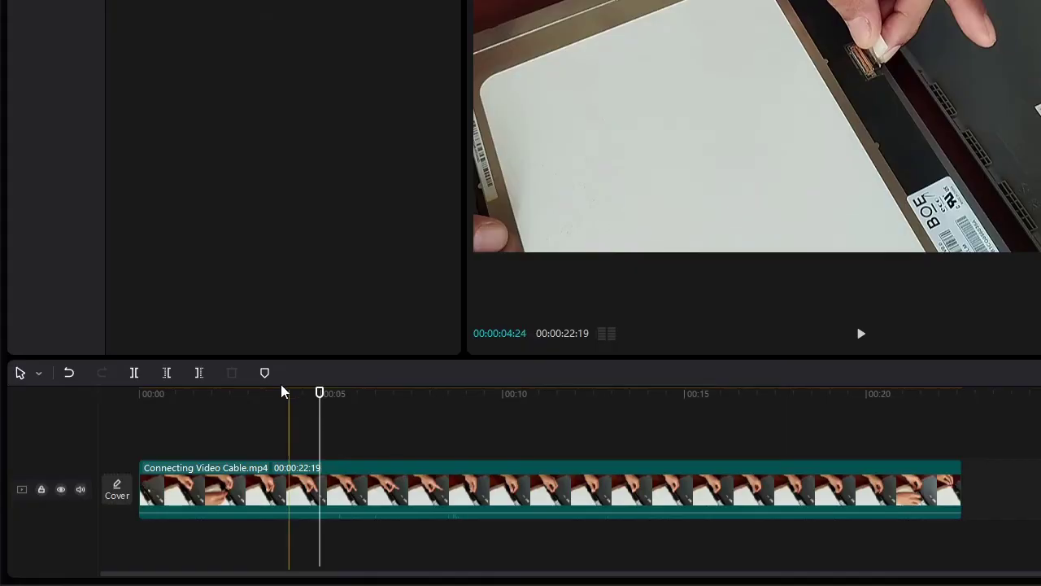
pyautogui.click(134, 376)
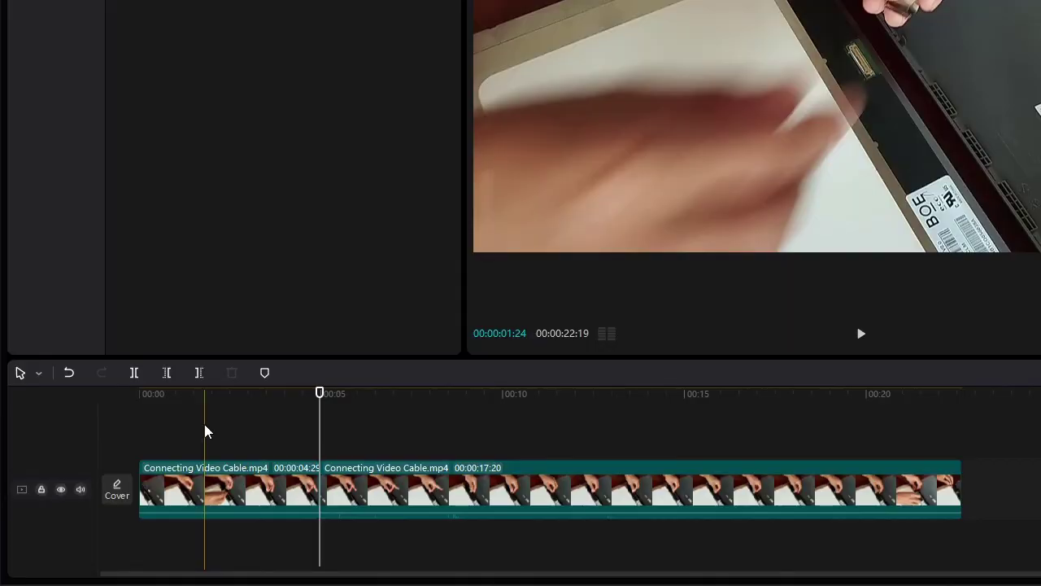
# - Cut the 17:20 piece at about 17 seconds with the Split tool, leaving 12:15 and 5:05 parts
pyautogui.click(37, 373)
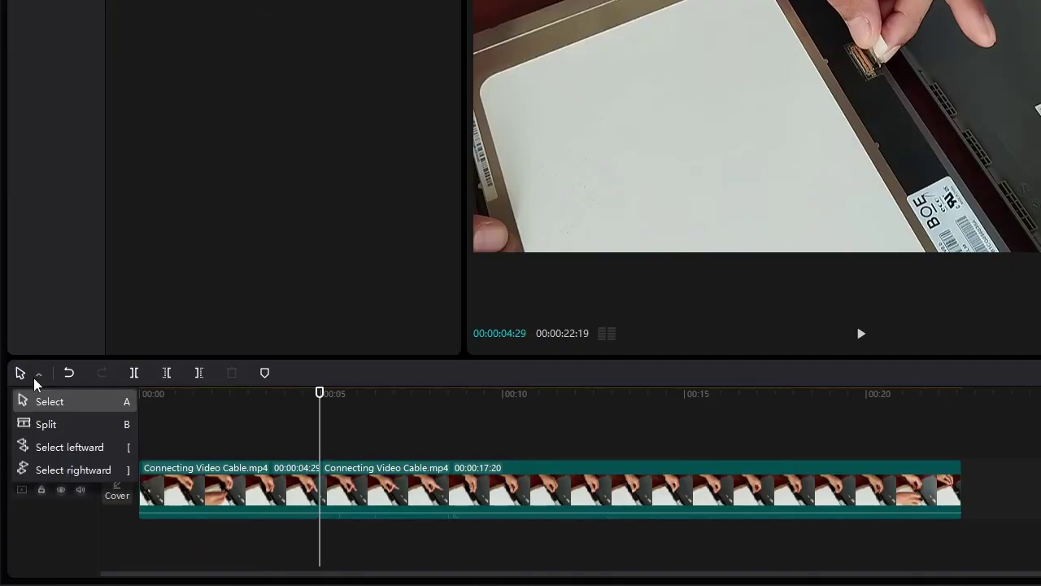
pyautogui.click(48, 425)
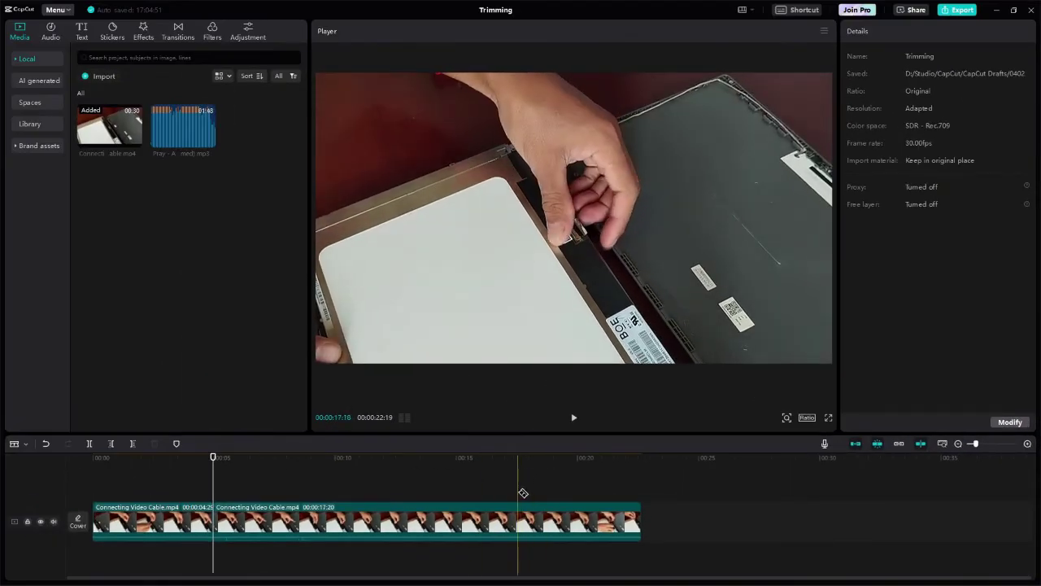
pyautogui.click(518, 524)
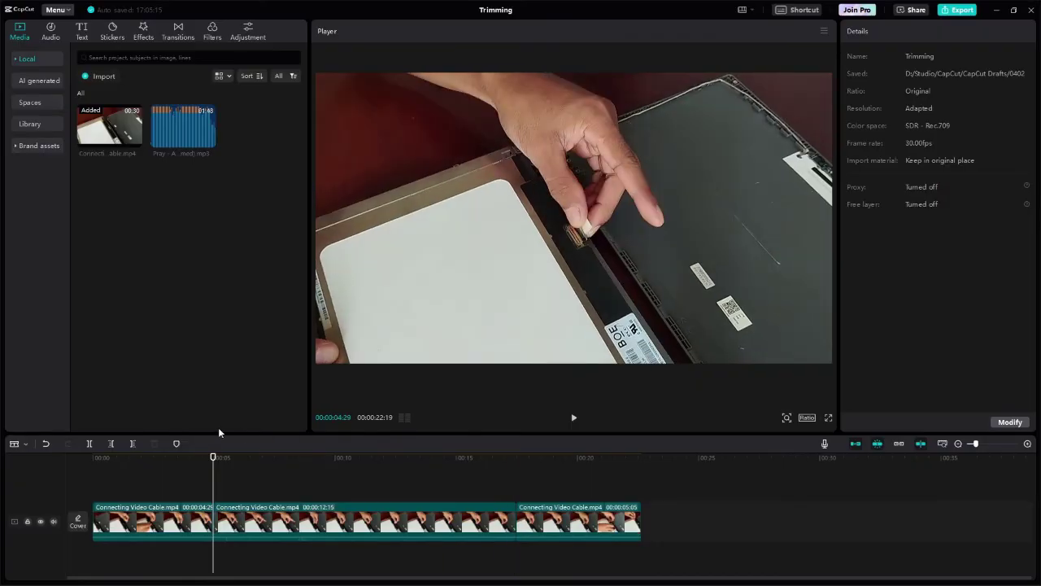
# - Delete the 12:15 middle piece, leaving the 4:29 and 5:05 pieces totalling 10:04
pyautogui.click(25, 443)
pyautogui.click(27, 461)
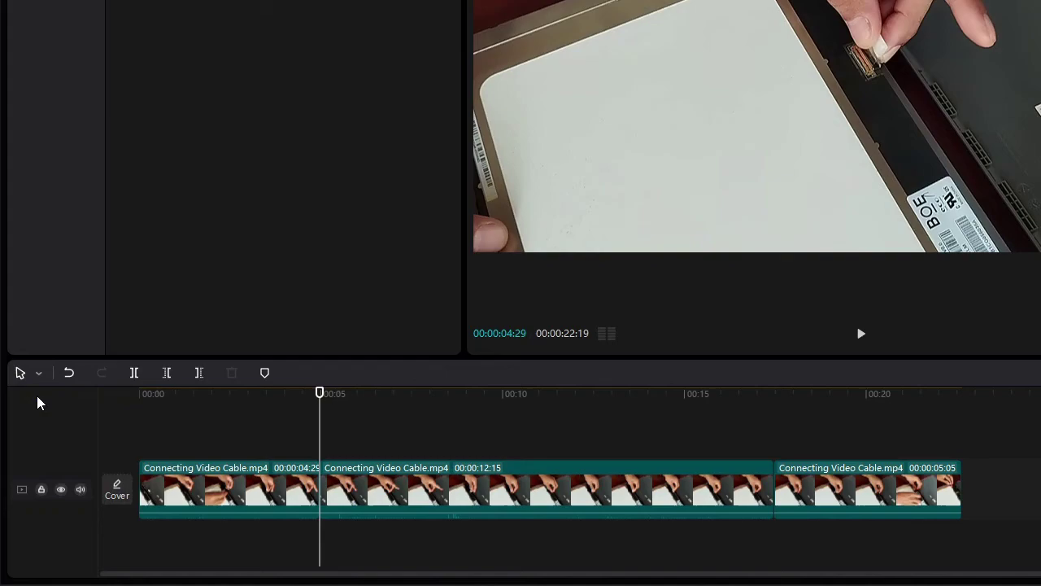
pyautogui.click(486, 486)
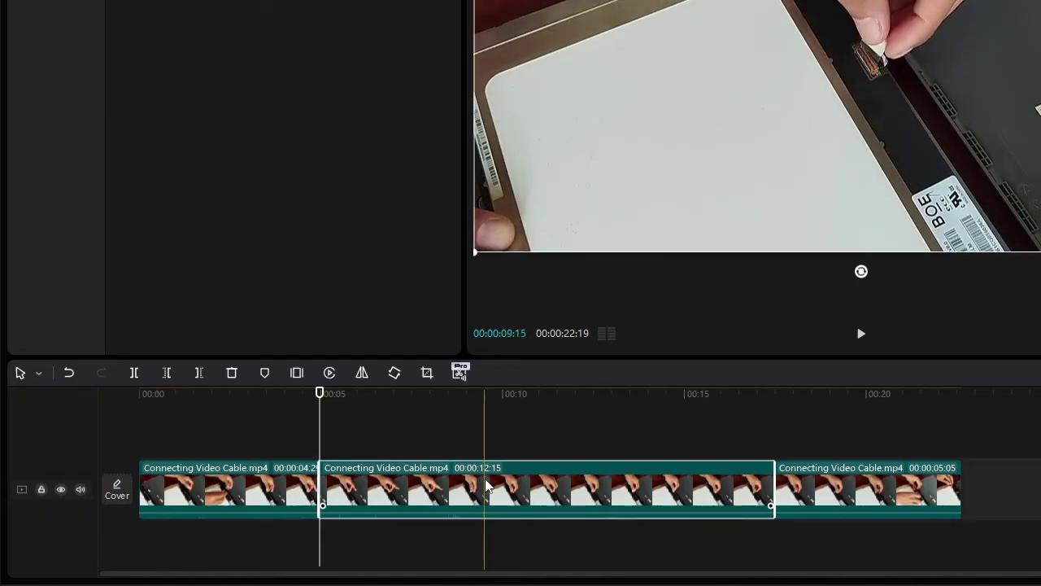
pyautogui.click(233, 372)
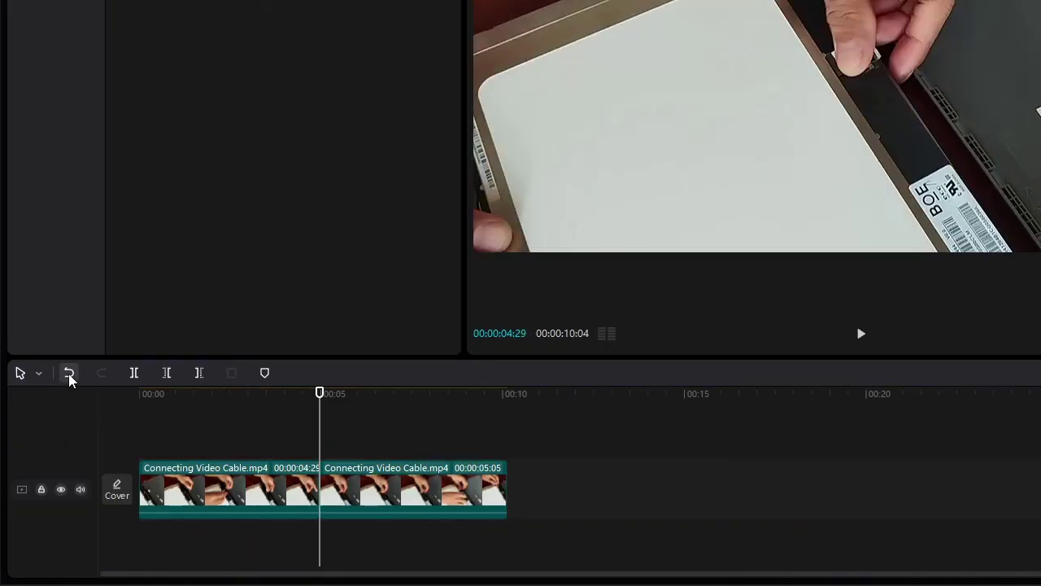
pyautogui.click(68, 373)
pyautogui.hotkey('ctrl', 'shift', 'z')
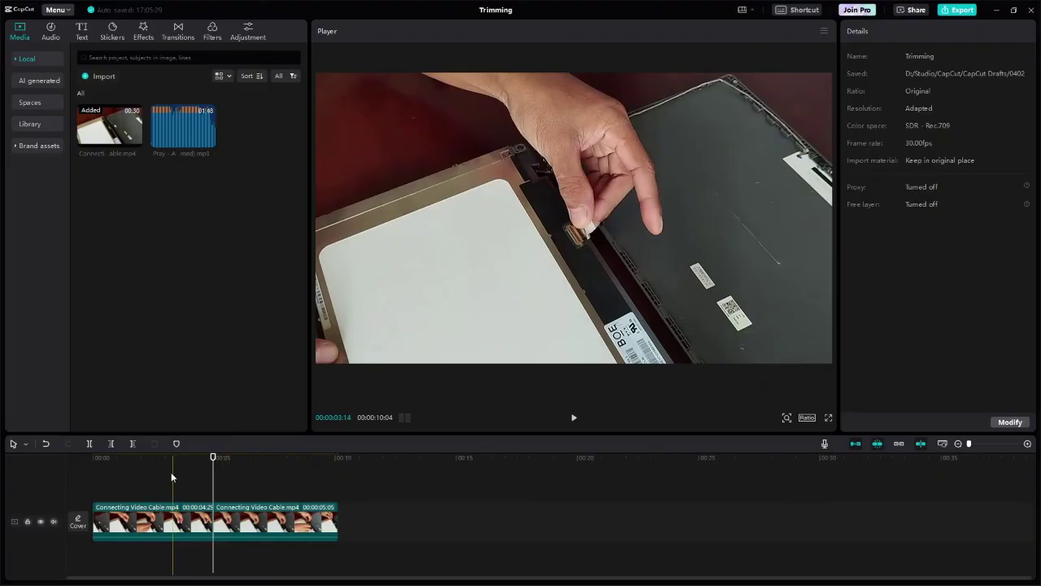
# - Place the Pray - Anno Domini Beats (Trimmed).mp3 on the timeline below the cable video clips
pyautogui.moveTo(190, 150)
pyautogui.mouseDown()
pyautogui.moveTo(202, 547)
pyautogui.moveTo(114, 570)
pyautogui.mouseUp()
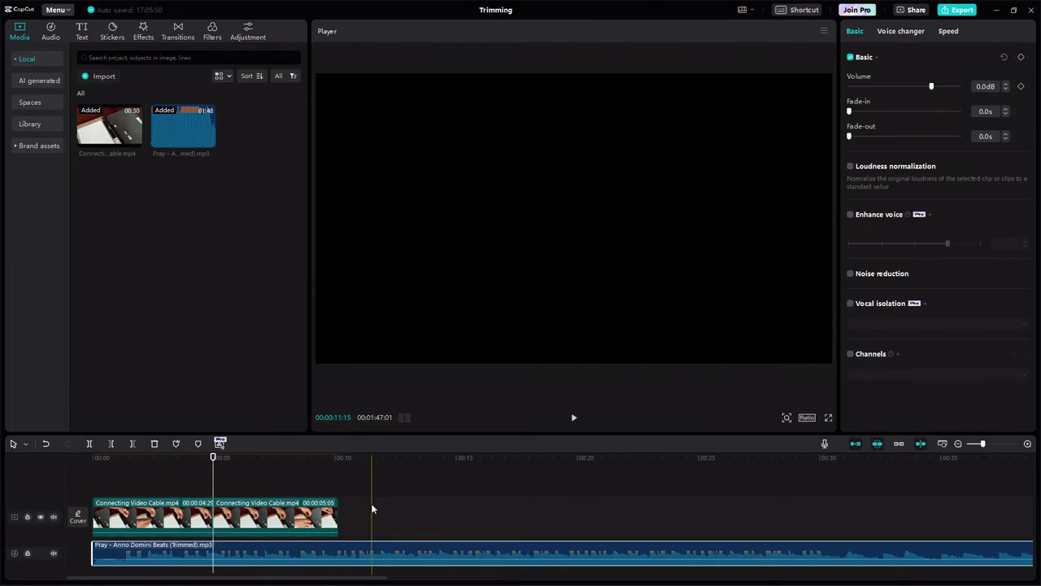
# - Cut the Pray music off at the cable footage's end so the project runs 09:16
pyautogui.click(325, 497)
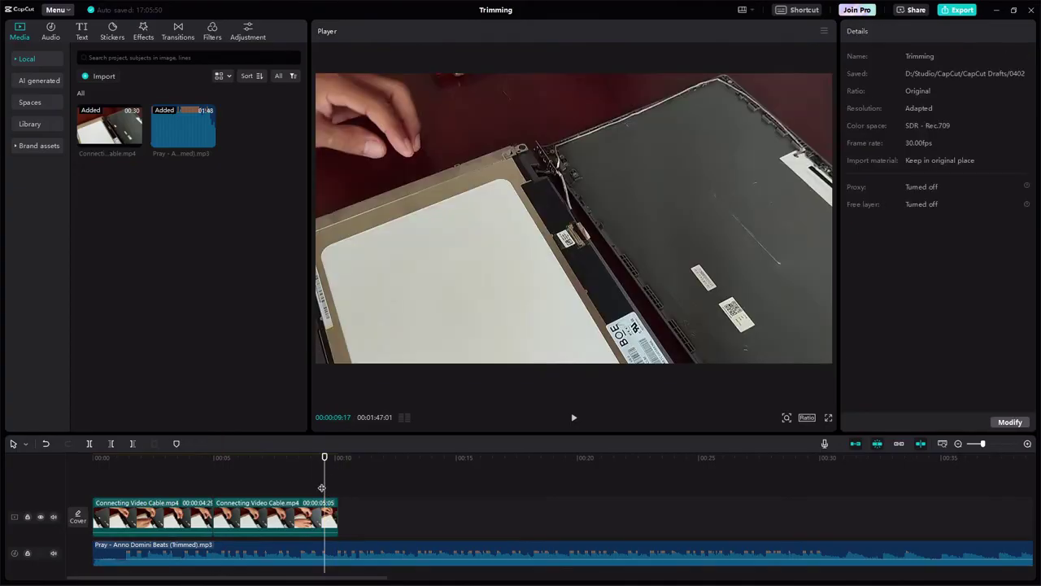
pyautogui.click(321, 512)
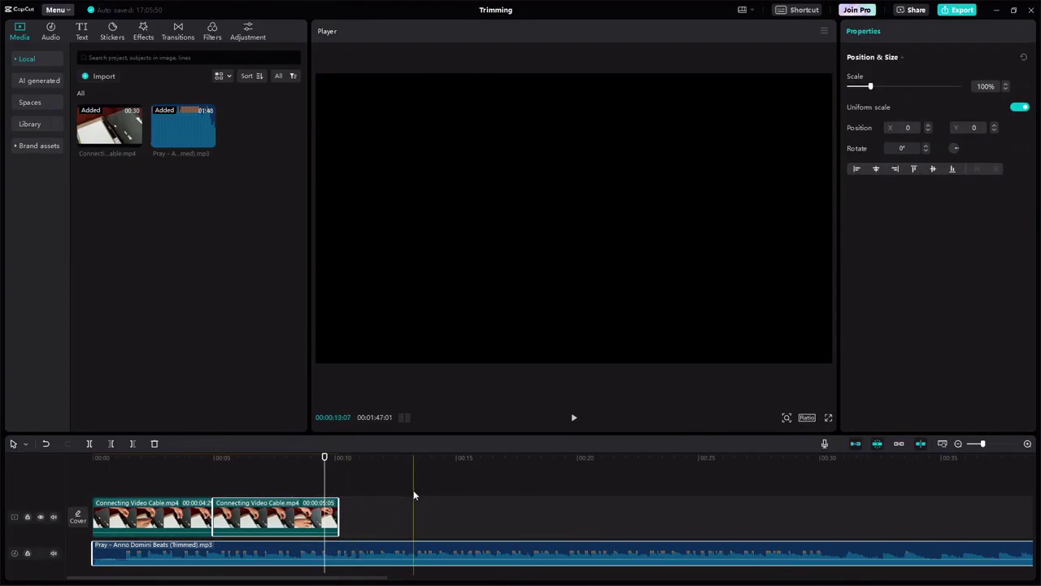
pyautogui.click(336, 475)
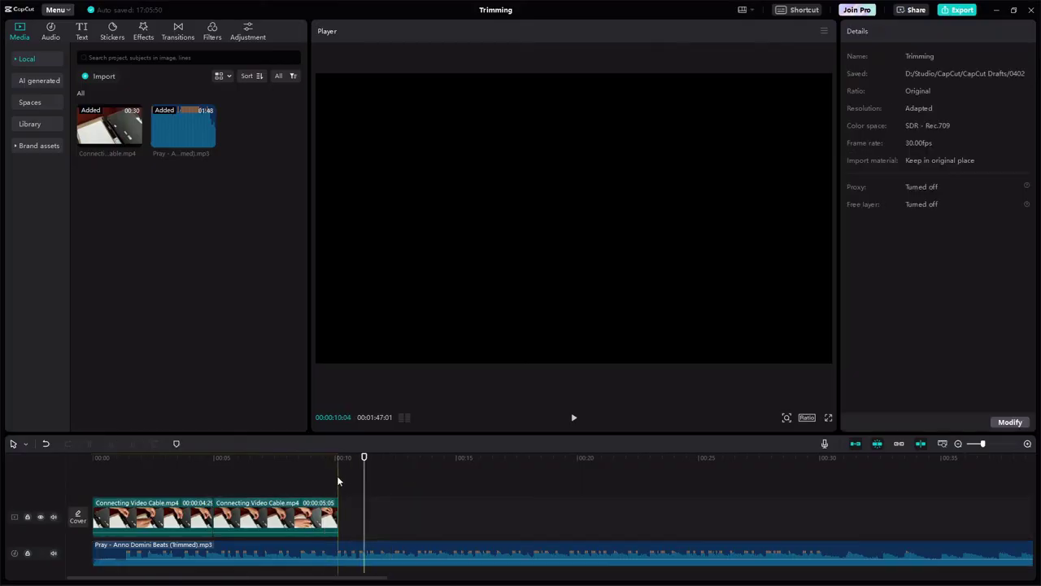
pyautogui.click(309, 519)
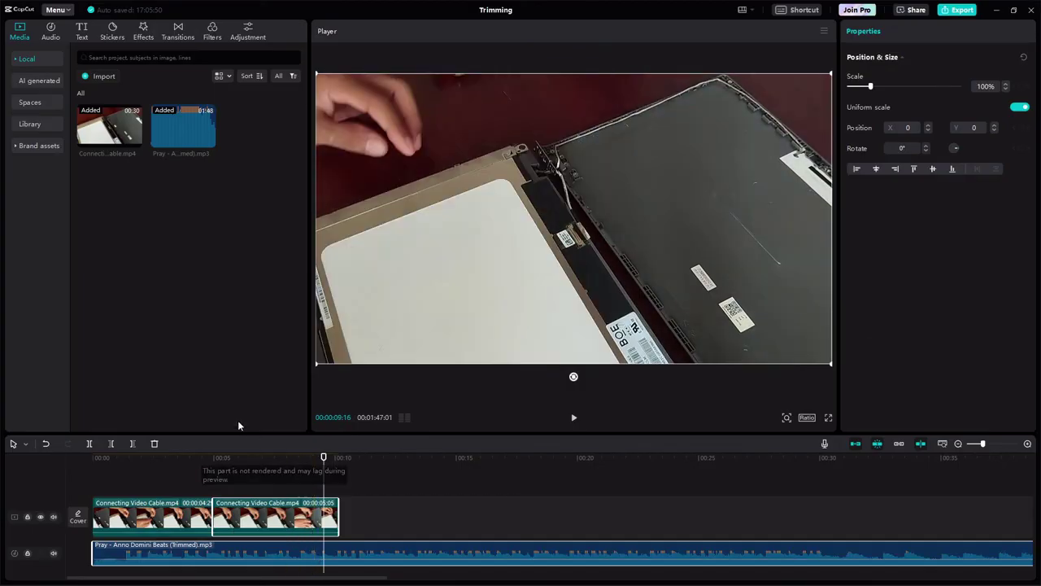
pyautogui.click(136, 442)
pyautogui.click(260, 480)
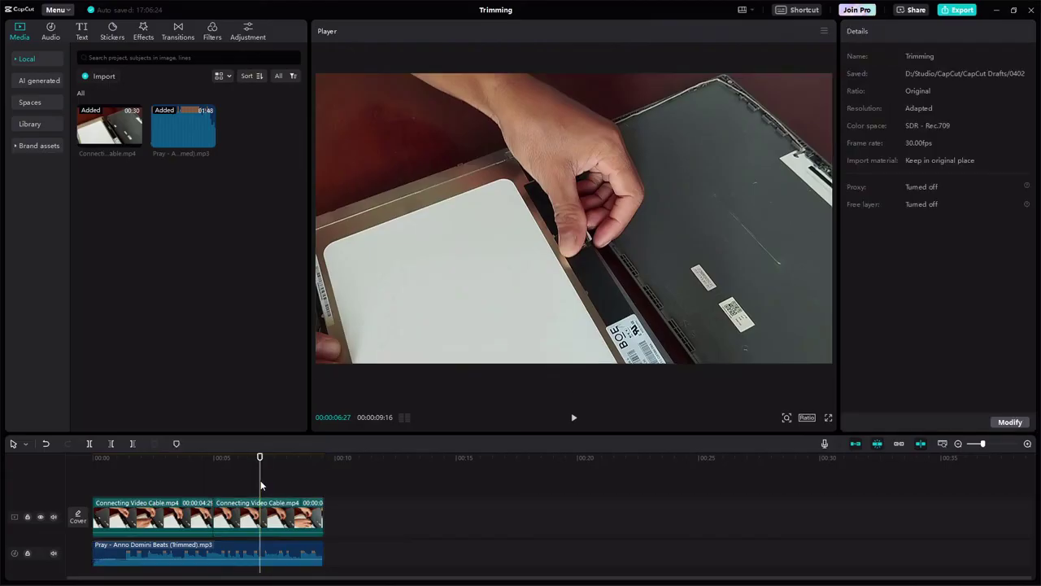